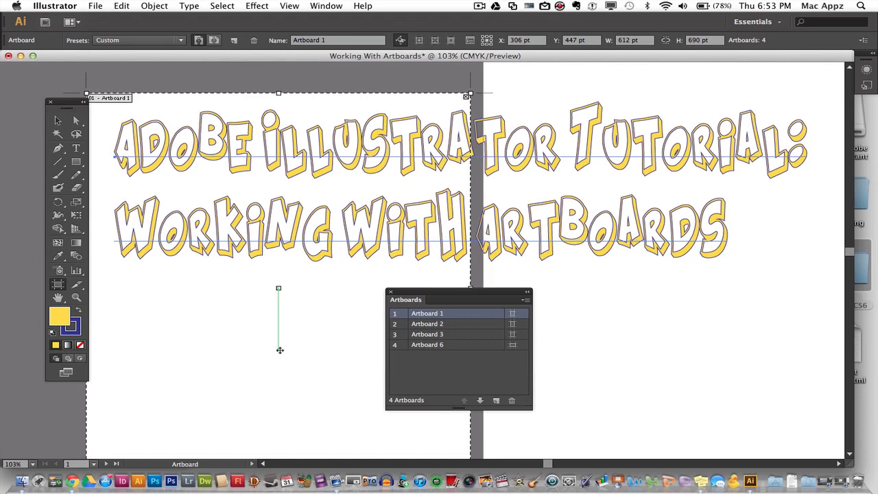
pyautogui.scroll(-2, 280, 350)
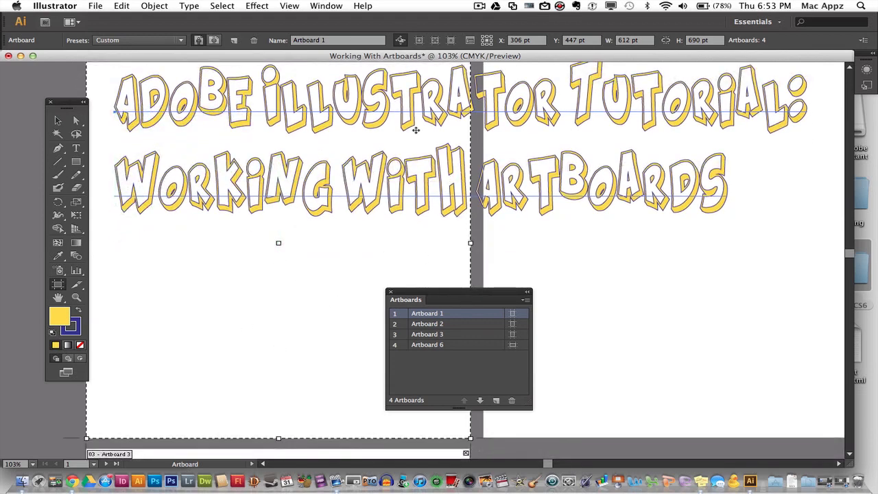
pyautogui.scroll(1, 327, 299)
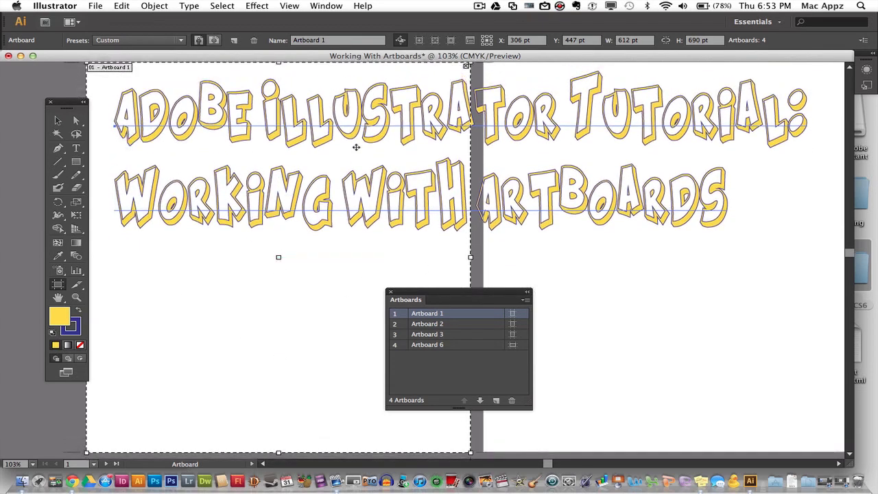
pyautogui.scroll(1, 261, 327)
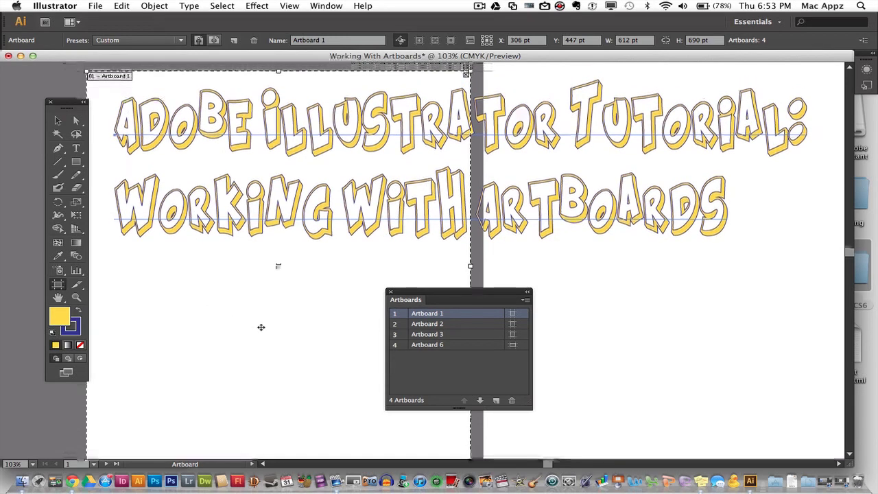
pyautogui.scroll(2, 261, 327)
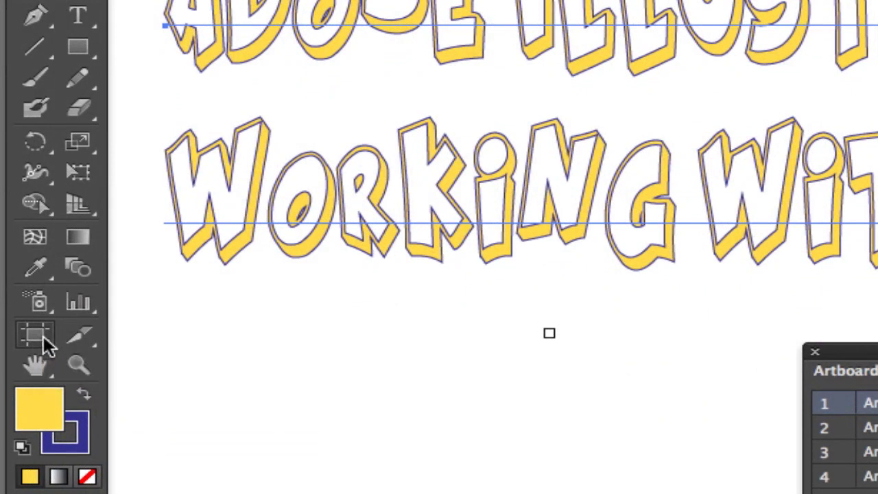
pyautogui.click(37, 335)
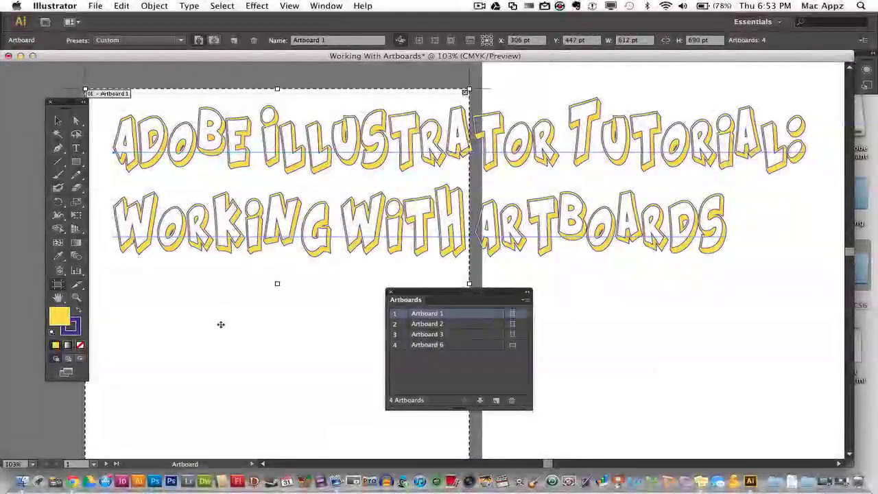
pyautogui.scroll(1, 221, 324)
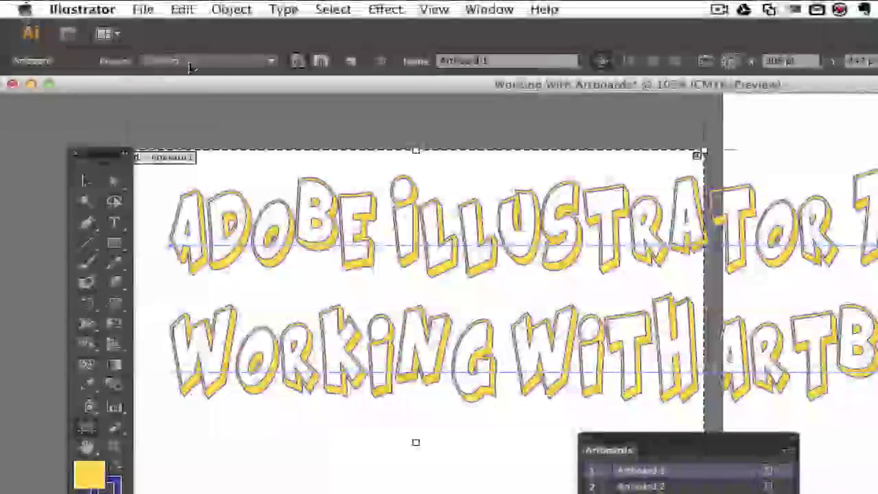
pyautogui.click(192, 63)
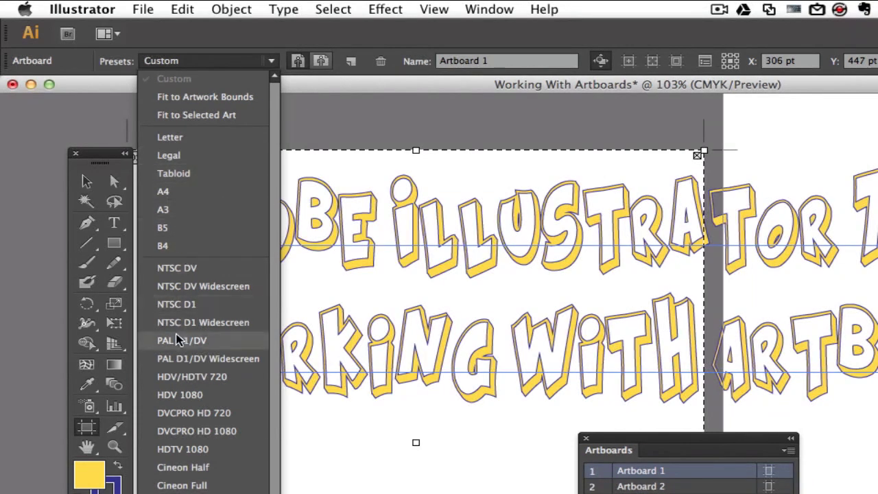
pyautogui.scroll(-1, 177, 340)
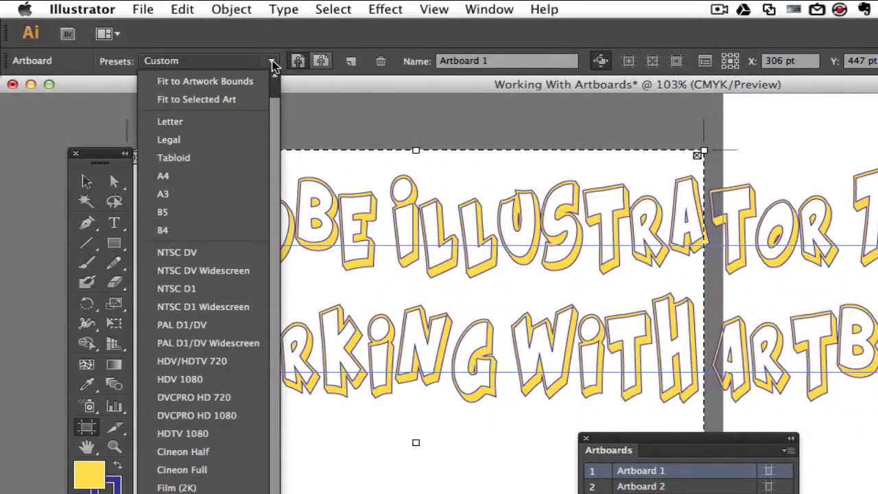
pyautogui.click(273, 63)
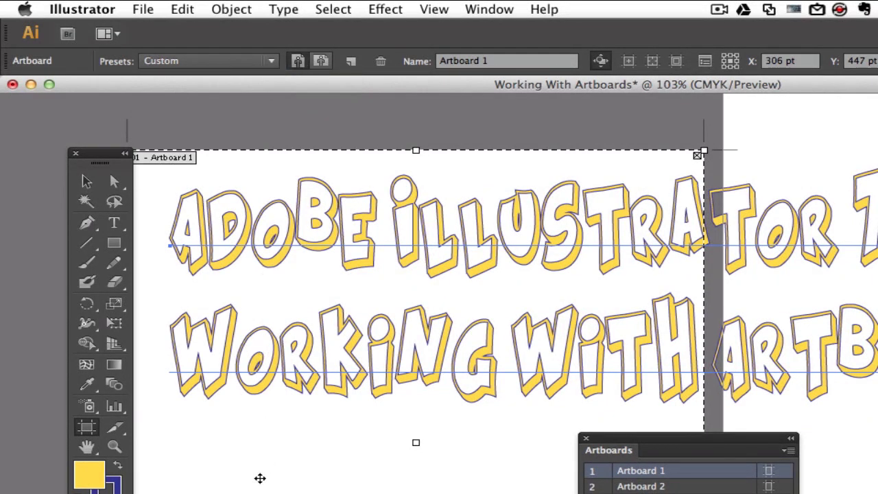
pyautogui.moveTo(260, 477)
pyautogui.mouseDown()
pyautogui.moveTo(264, 298)
pyautogui.moveTo(270, 473)
pyautogui.mouseUp()
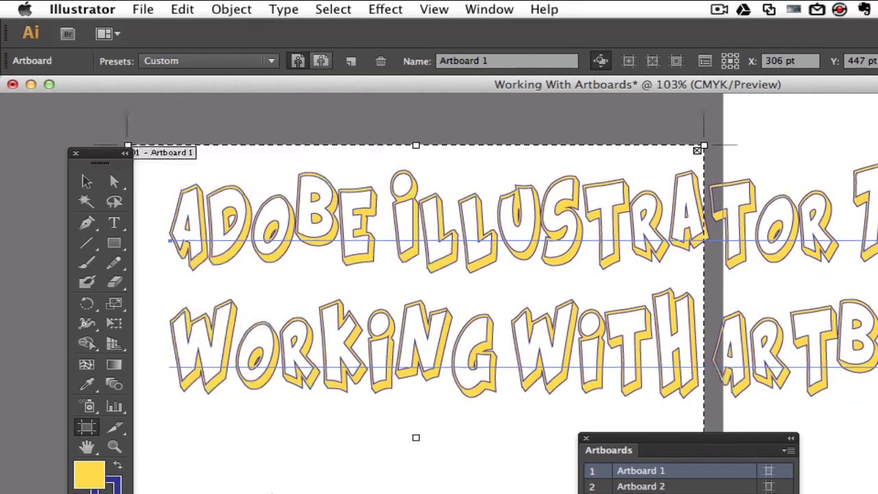
pyautogui.click(320, 60)
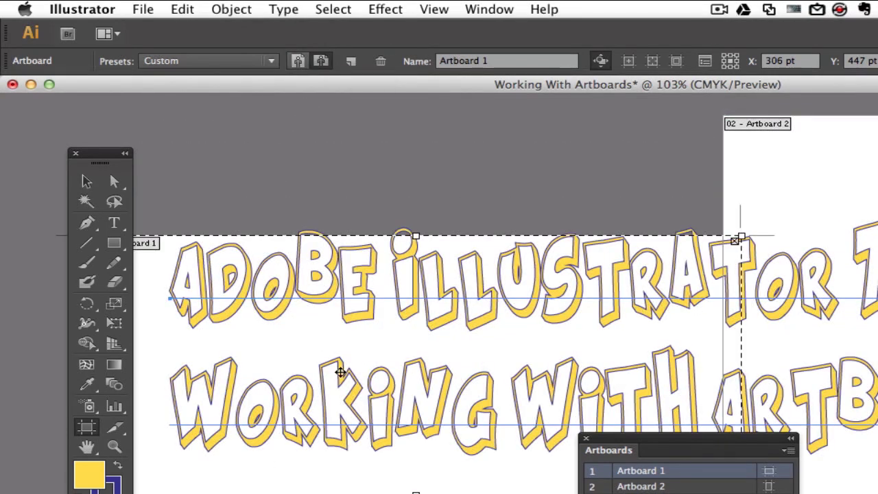
pyautogui.moveTo(340, 371); pyautogui.dragTo(512, 288)
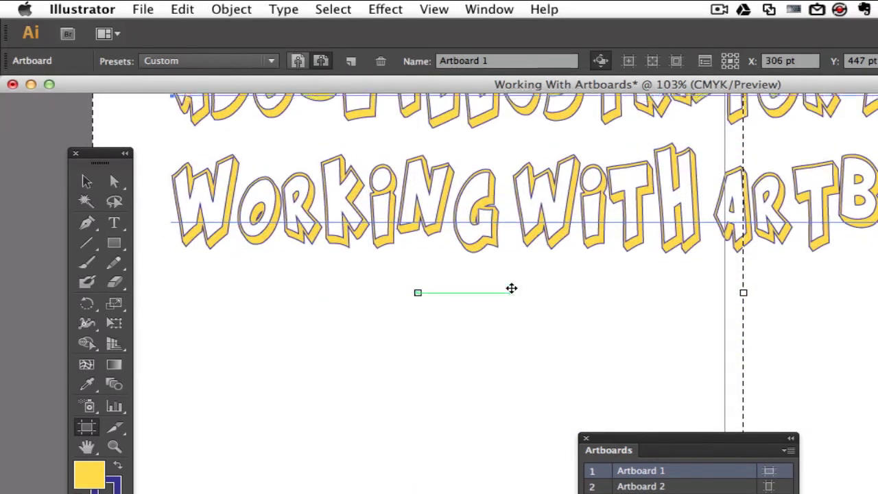
pyautogui.press('super+z')
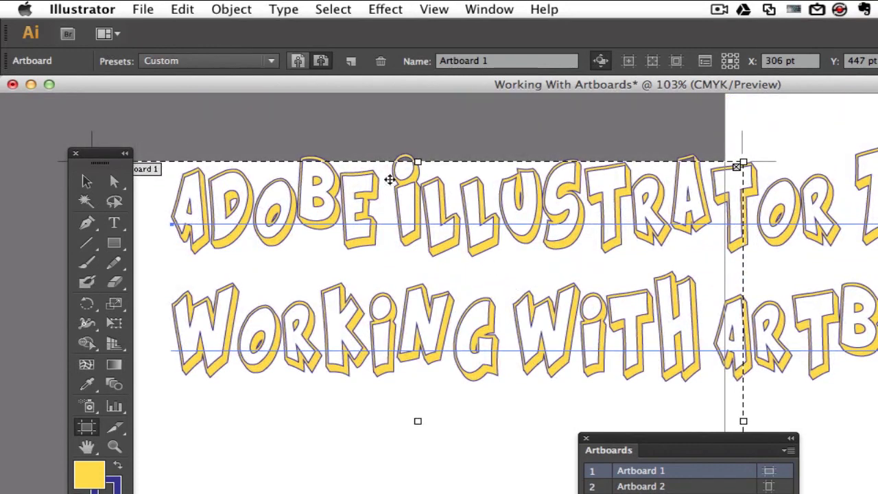
pyautogui.click(299, 62)
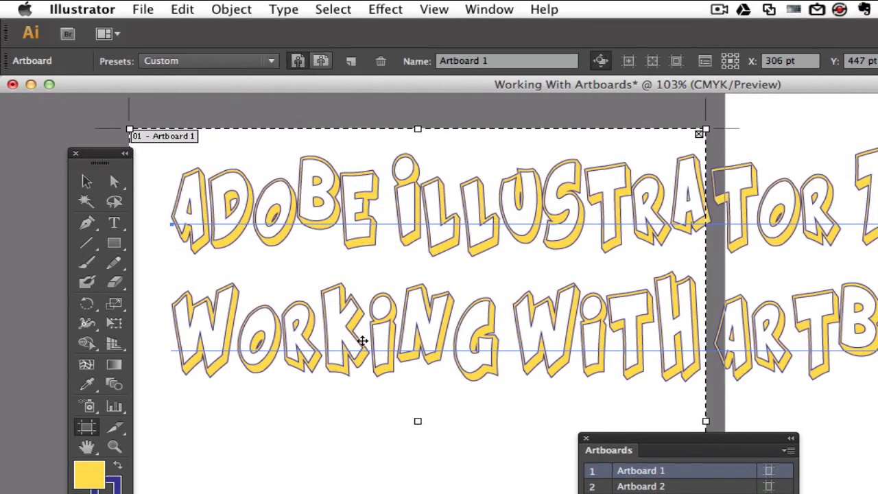
pyautogui.moveTo(361, 341); pyautogui.dragTo(360, 371)
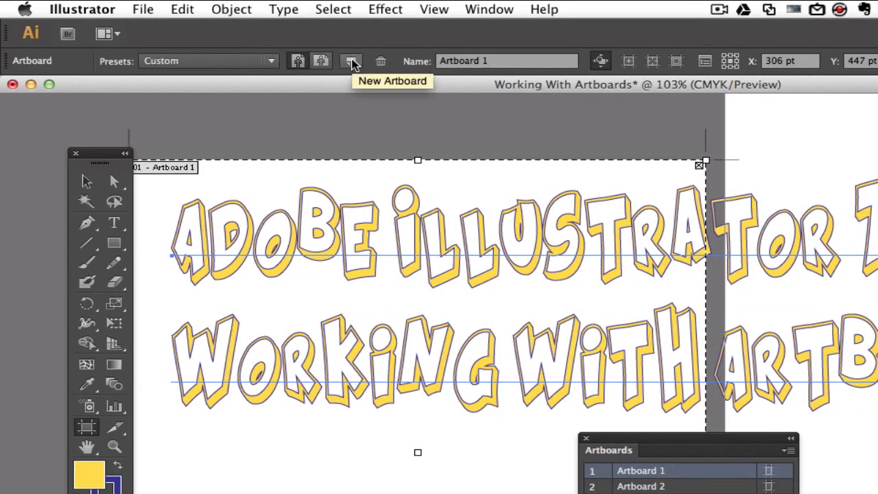
# - Add a 612 pt wide Artboard 10 and place it at X 982.72, Y 1526.43 pt
pyautogui.click(353, 63)
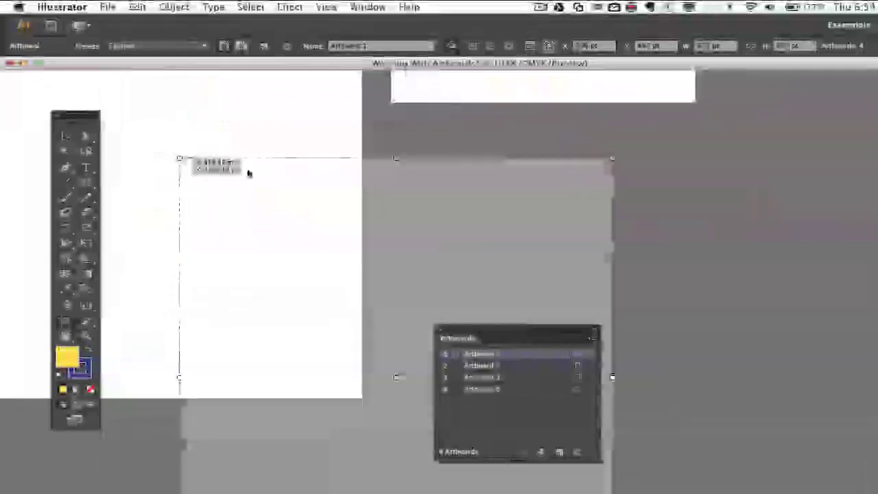
pyautogui.moveTo(247, 172); pyautogui.dragTo(409, 130)
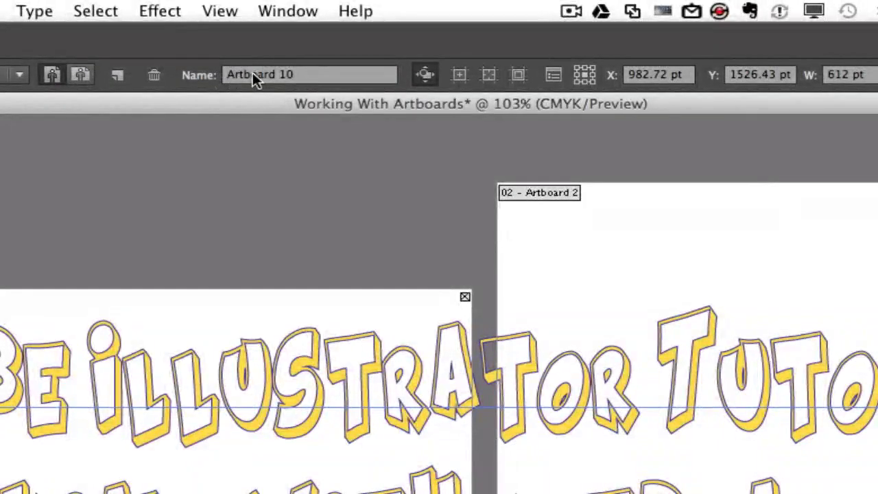
# - Replace the name Artboard 10 with 'Test Artboard' in the Control bar Name field
pyautogui.doubleClick(258, 74)
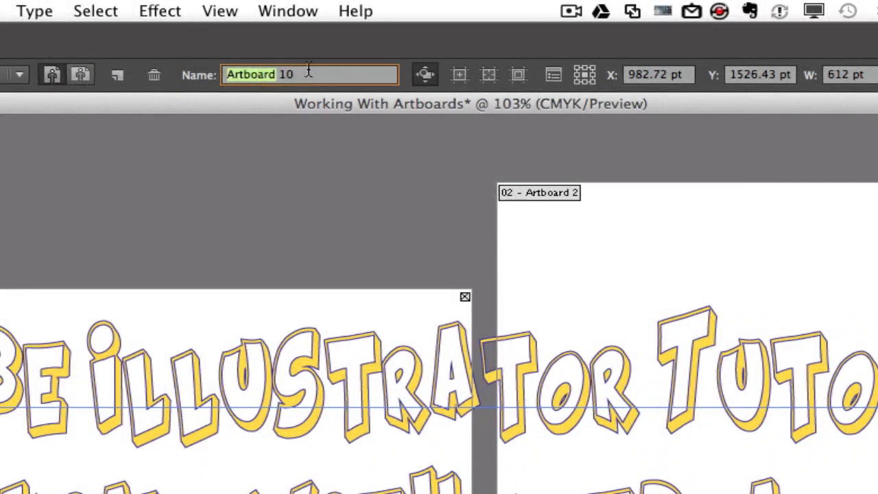
pyautogui.moveTo(308, 72); pyautogui.dragTo(222, 73)
pyautogui.write('Te')
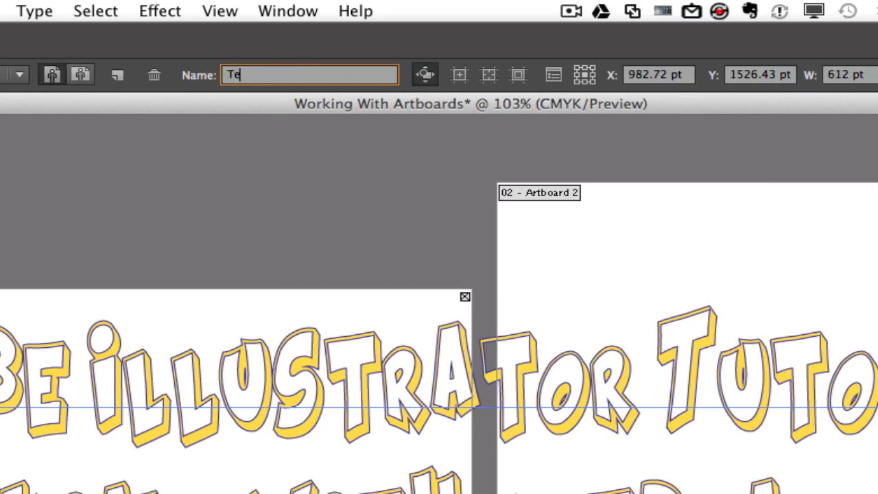
pyautogui.write('st Artboard')
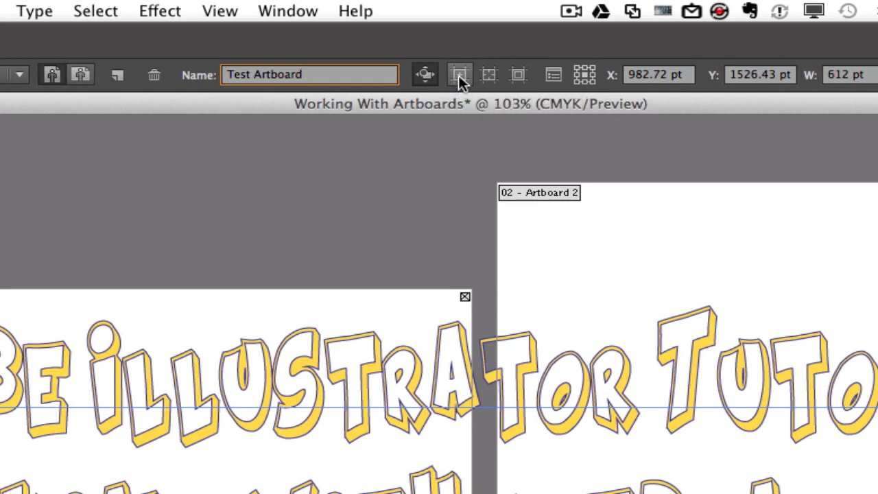
# - Make Artboard 1 active and turn on its centre mark
pyautogui.click(267, 304)
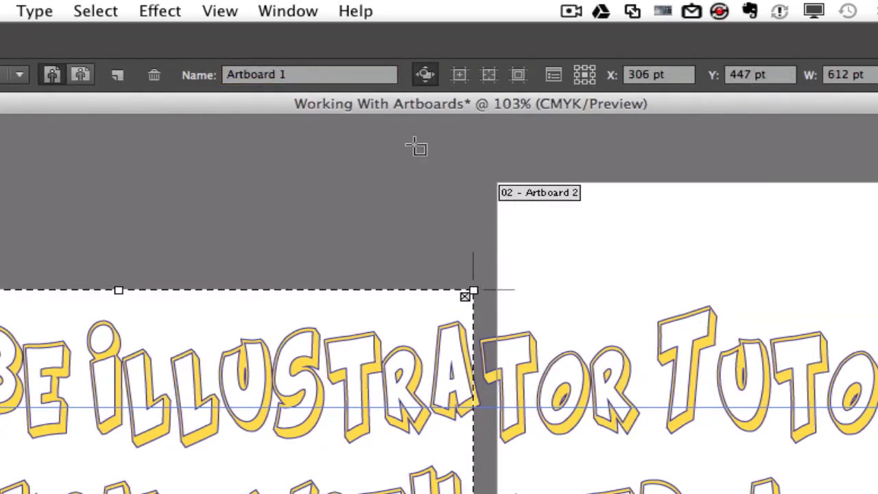
pyautogui.click(459, 76)
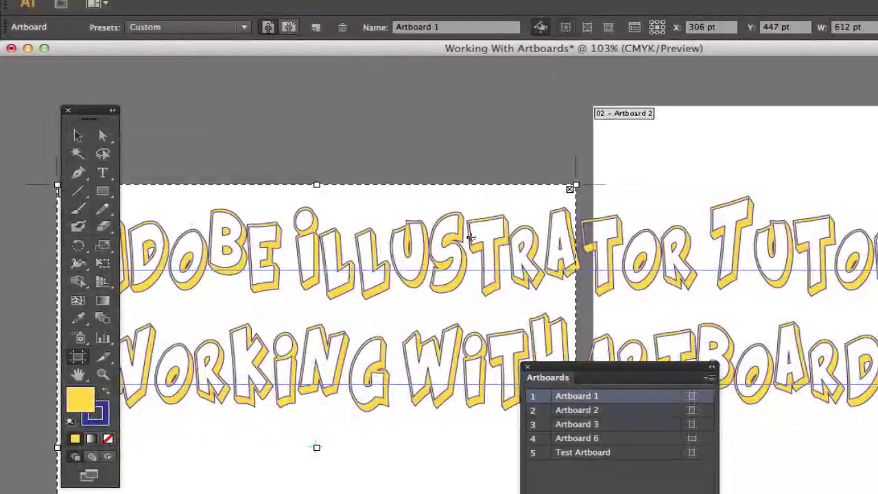
pyautogui.scroll(-6, 471, 238)
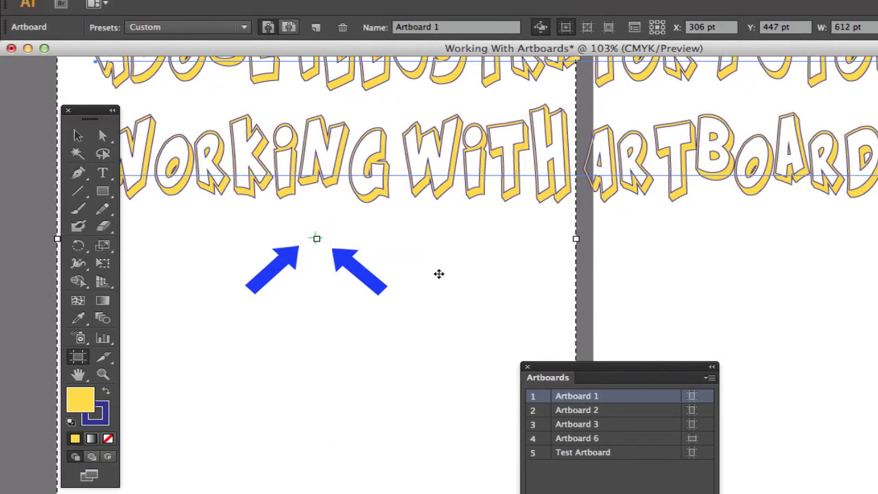
pyautogui.scroll(1, 439, 274)
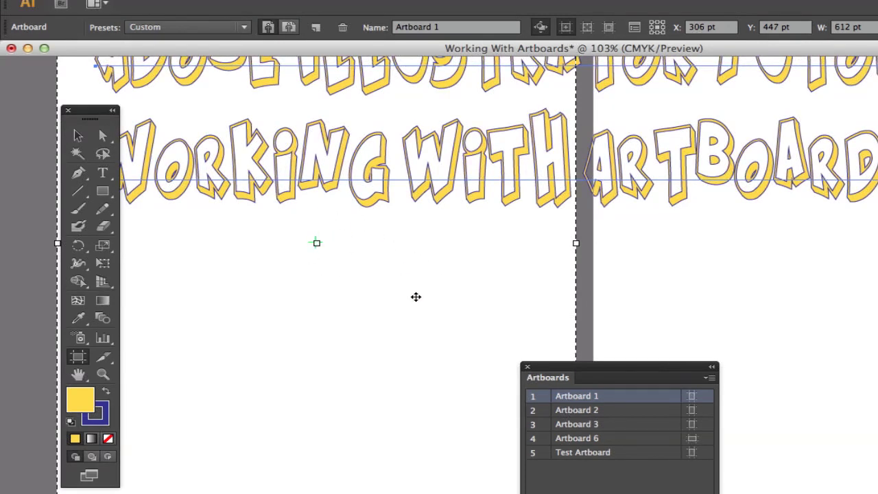
pyautogui.scroll(5, 416, 296)
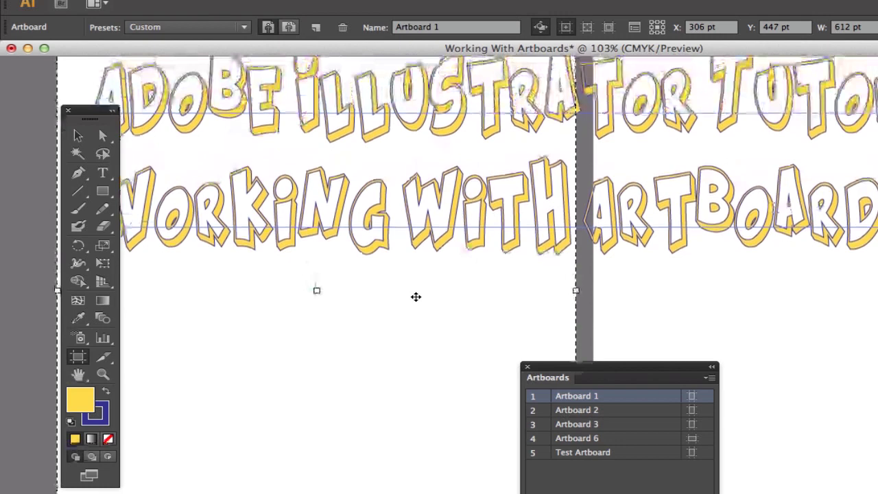
pyautogui.click(591, 26)
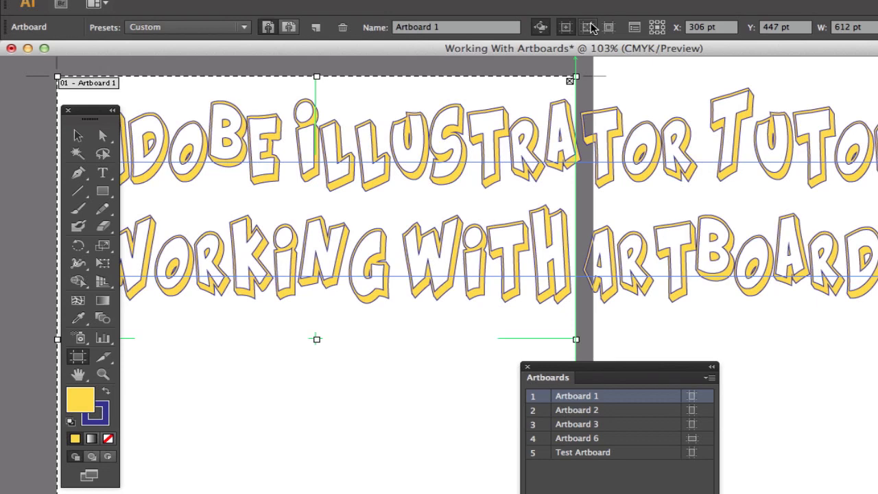
pyautogui.scroll(-3, 402, 300)
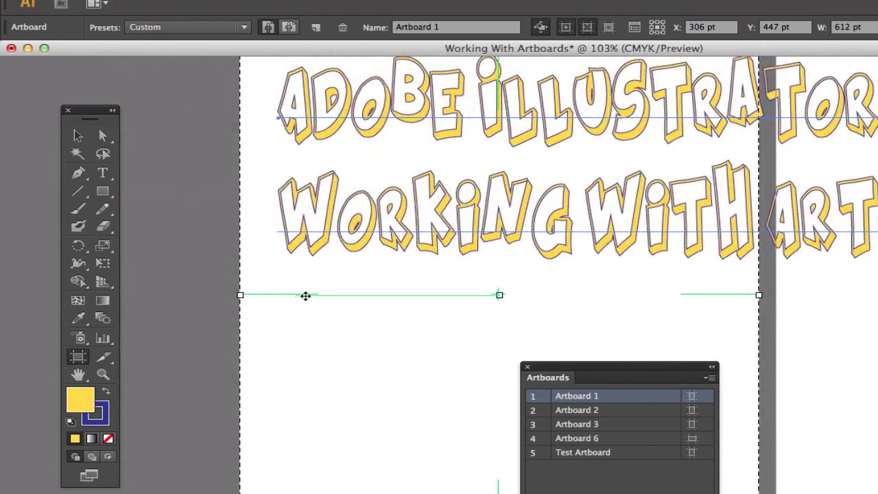
pyautogui.scroll(1, 462, 316)
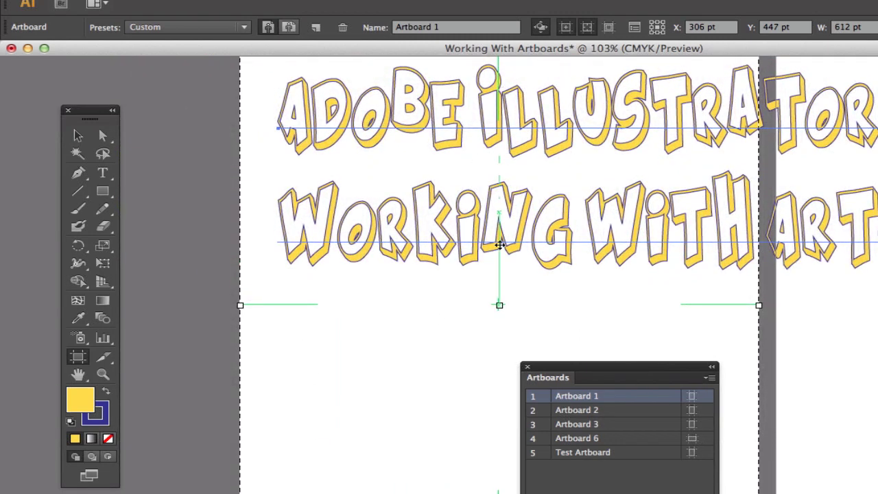
pyautogui.hscroll(3, 500, 245)
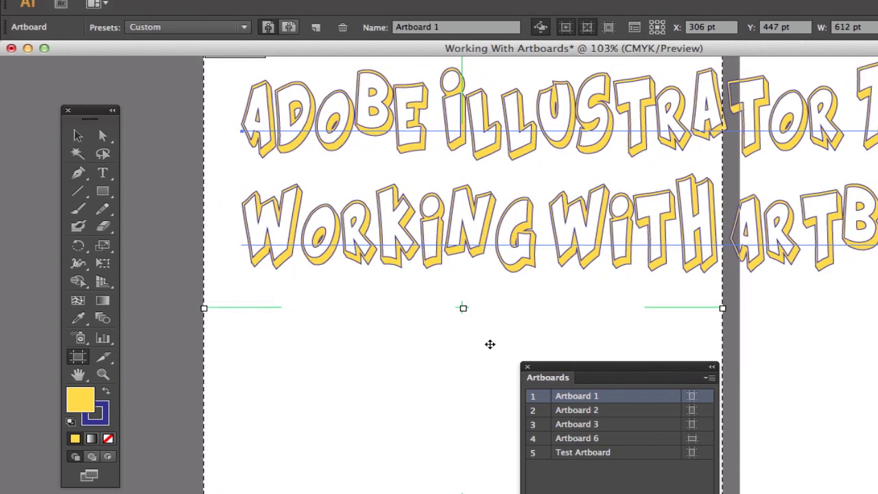
pyautogui.hscroll(3, 490, 344)
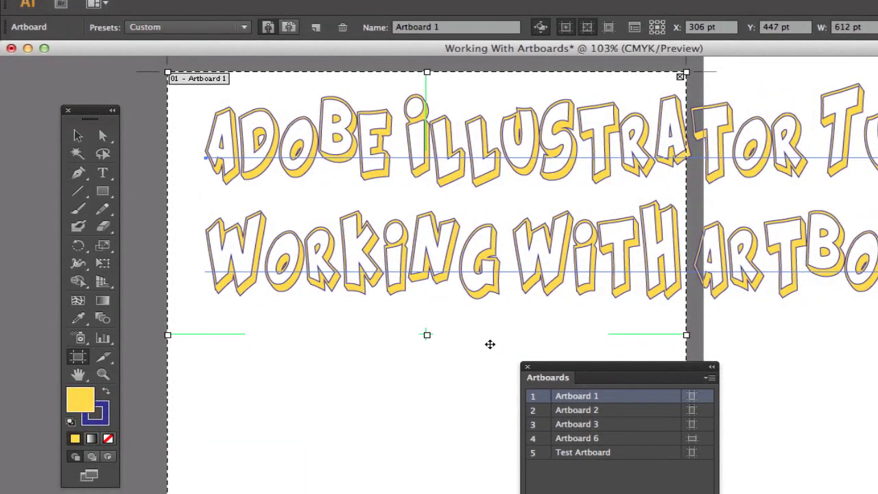
# - Turn on the video safe-area guides for Artboard 1
pyautogui.click(609, 27)
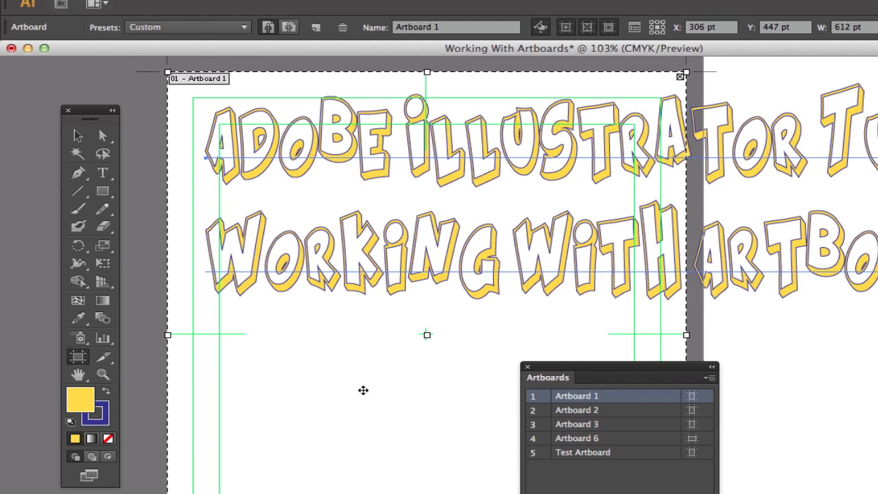
# - Hide Artboard 1's video safe areas and centre mark
pyautogui.click(606, 29)
pyautogui.click(588, 28)
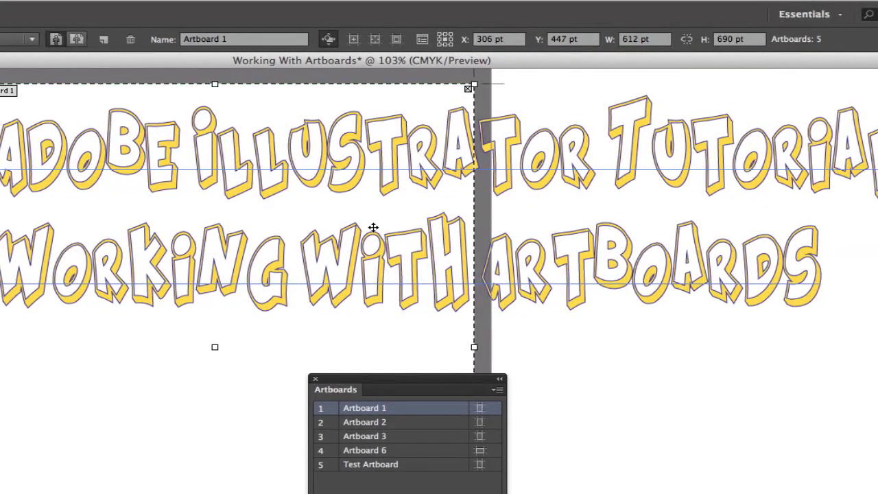
pyautogui.scroll(-2, 373, 227)
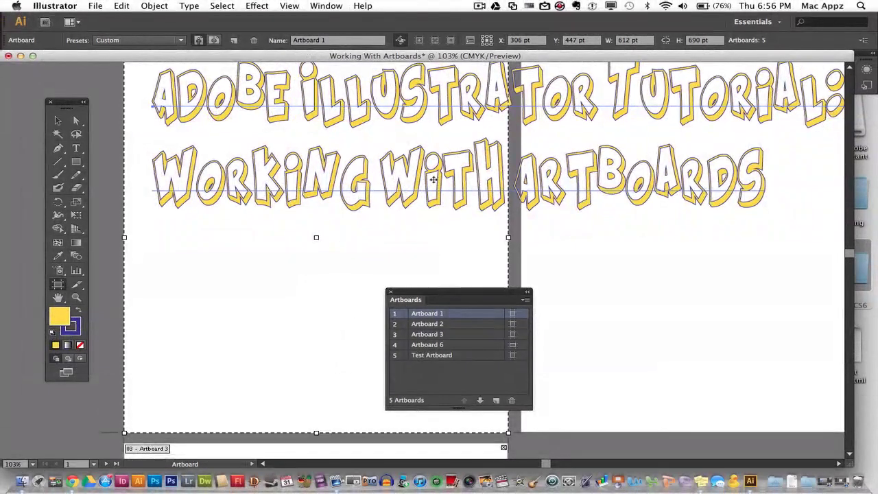
pyautogui.scroll(1, 382, 219)
pyautogui.scroll(-3, 434, 179)
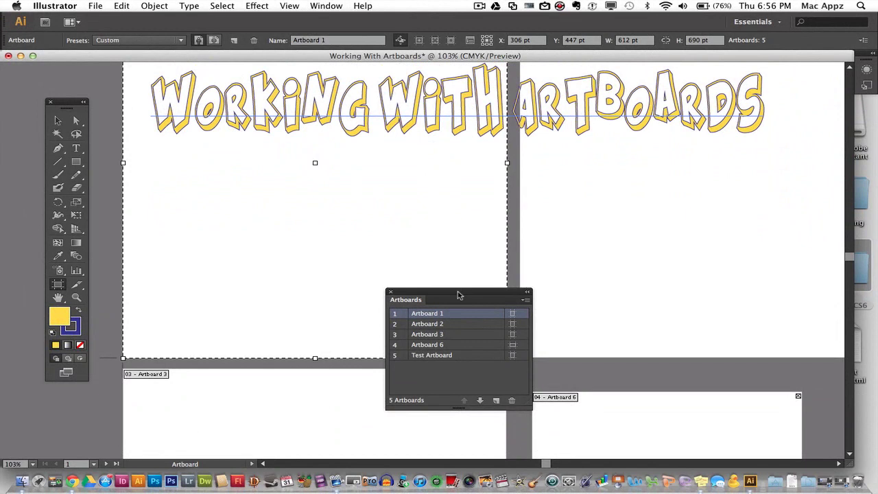
# - Move the Artboards panel aside and resize Artboard 1 to 616.52 × 566.81 pt
pyautogui.moveTo(463, 295); pyautogui.dragTo(695, 256)
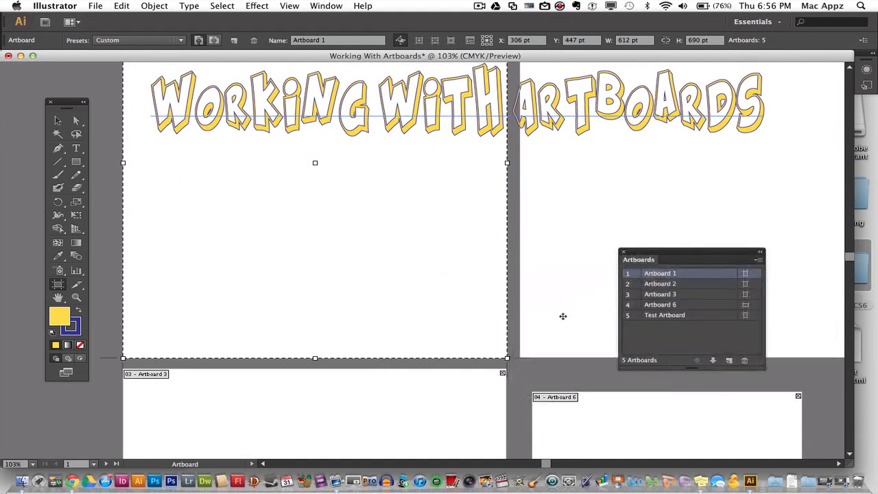
pyautogui.moveTo(506, 358); pyautogui.dragTo(507, 194)
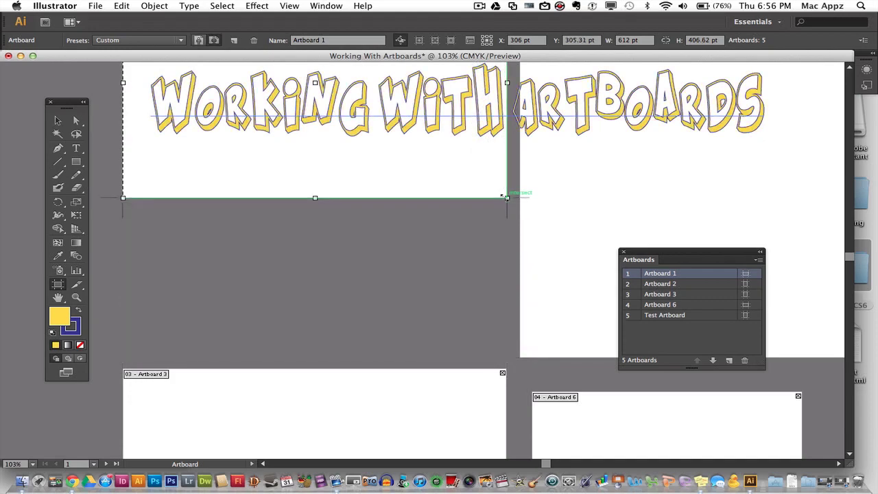
pyautogui.scroll(5, 437, 264)
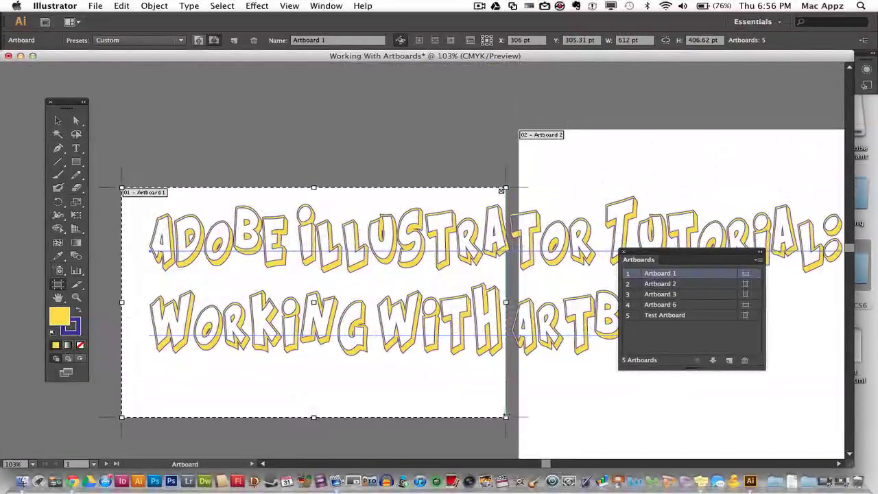
pyautogui.moveTo(507, 416); pyautogui.dragTo(508, 454)
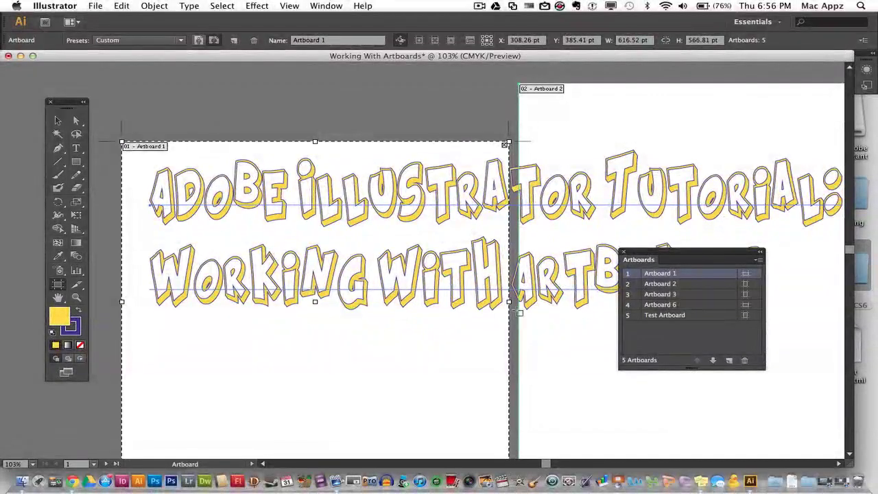
pyautogui.scroll(-10, 424, 350)
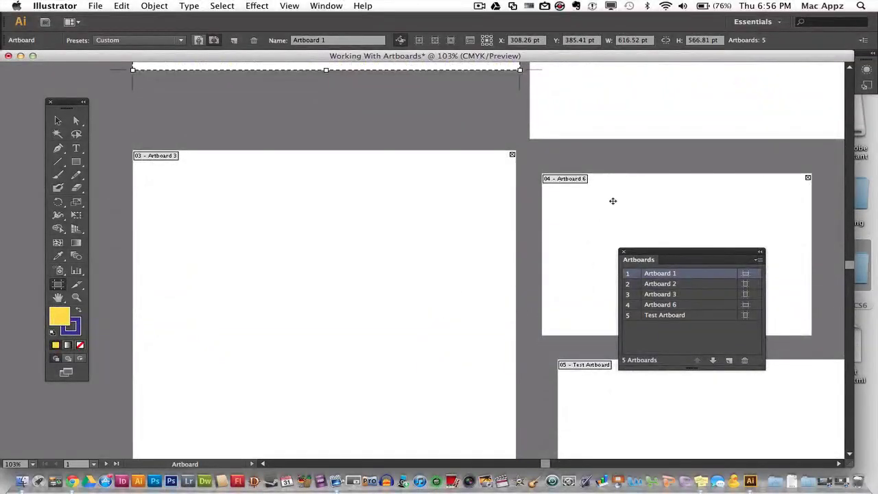
# - Move Artboard 6 to X 848, Y 968.82 and Test Artboard beneath it at X 938, Y 1482.74
pyautogui.click(590, 218)
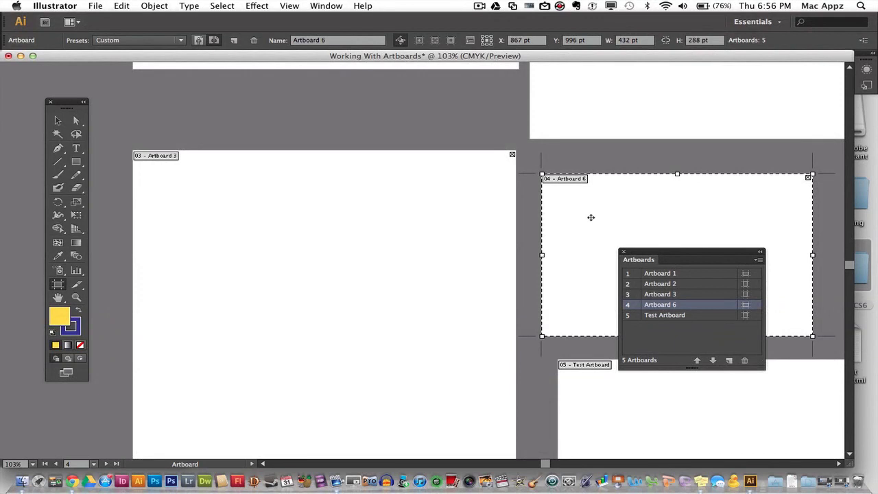
pyautogui.moveTo(590, 217); pyautogui.dragTo(294, 235)
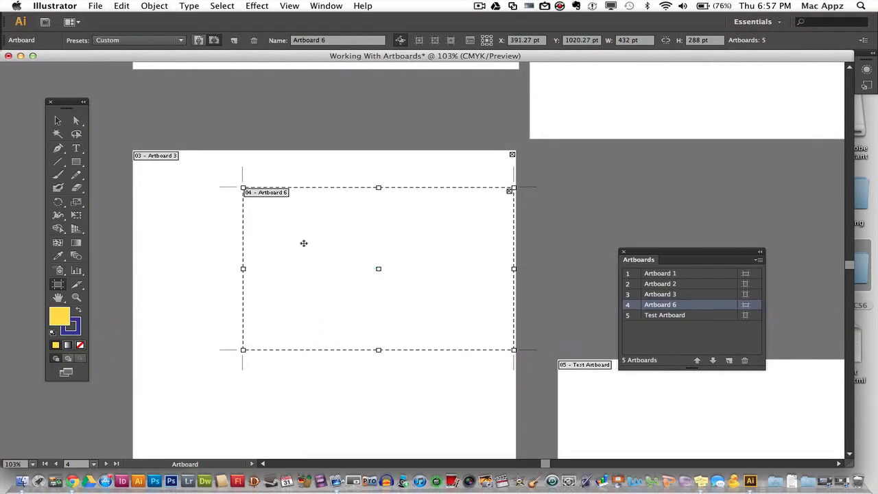
pyautogui.moveTo(304, 243); pyautogui.dragTo(591, 214)
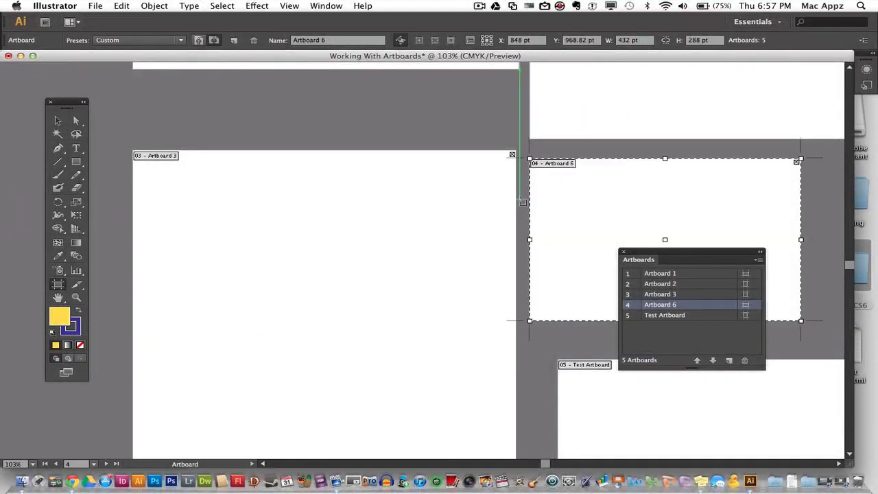
pyautogui.hscroll(5, 521, 201)
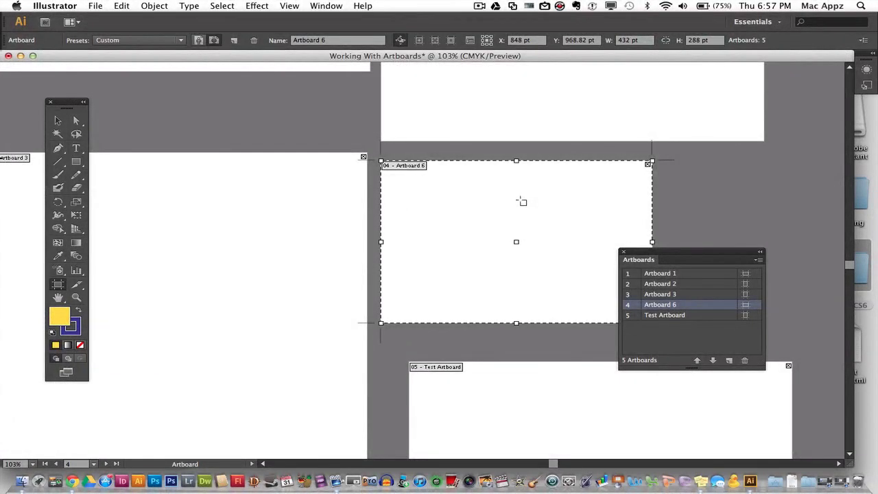
pyautogui.moveTo(522, 383); pyautogui.dragTo(493, 367)
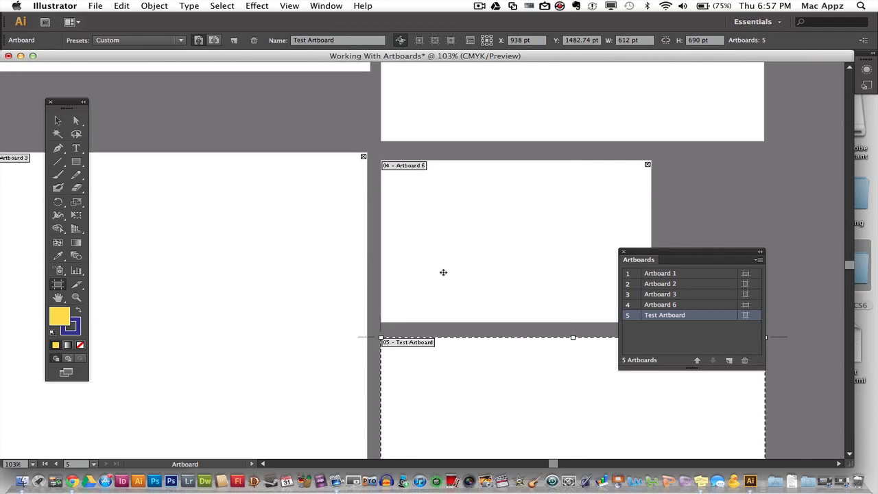
# - Delete Artboard 6, leaving Artboard 1, 2, 3 and Test Artboard
pyautogui.click(517, 199)
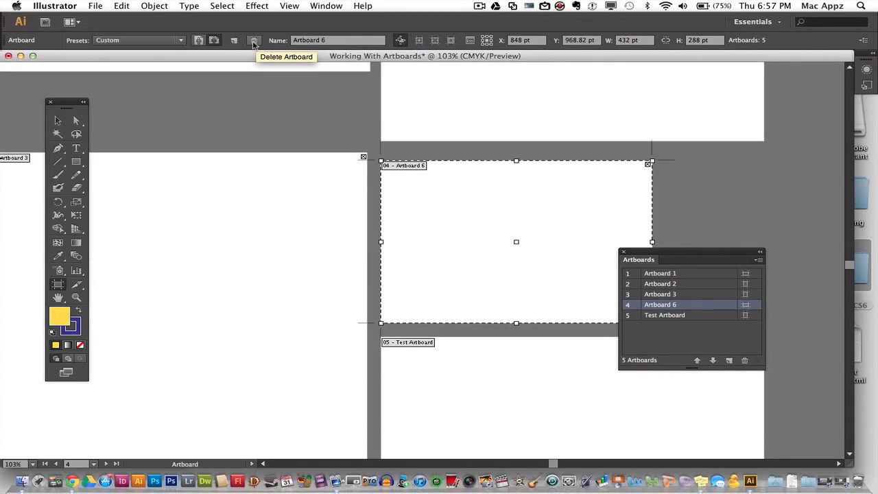
pyautogui.click(253, 41)
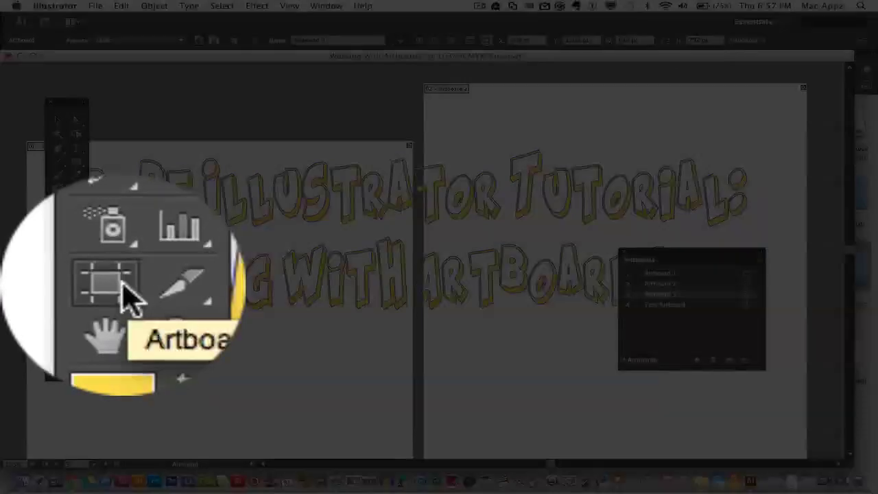
# - With the Artboard tool active, move the four-artboard list over the title artwork
pyautogui.click(130, 295)
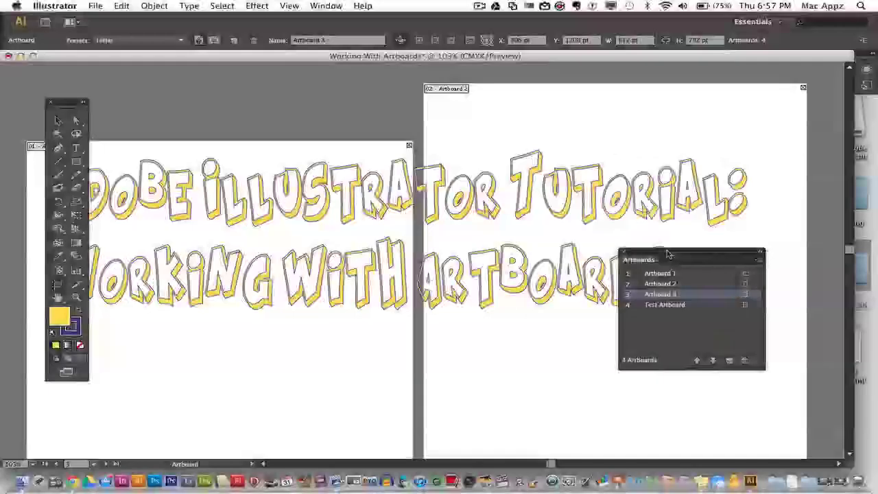
pyautogui.moveTo(666, 253); pyautogui.dragTo(530, 162)
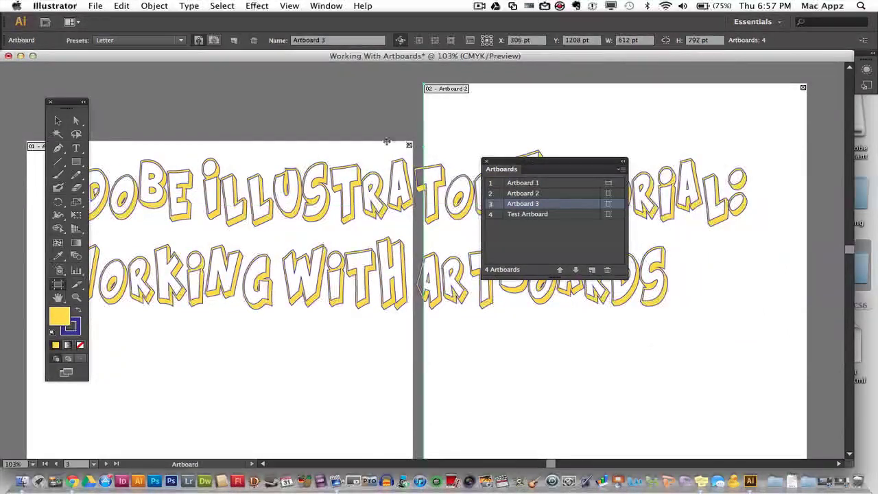
pyautogui.click(314, 5)
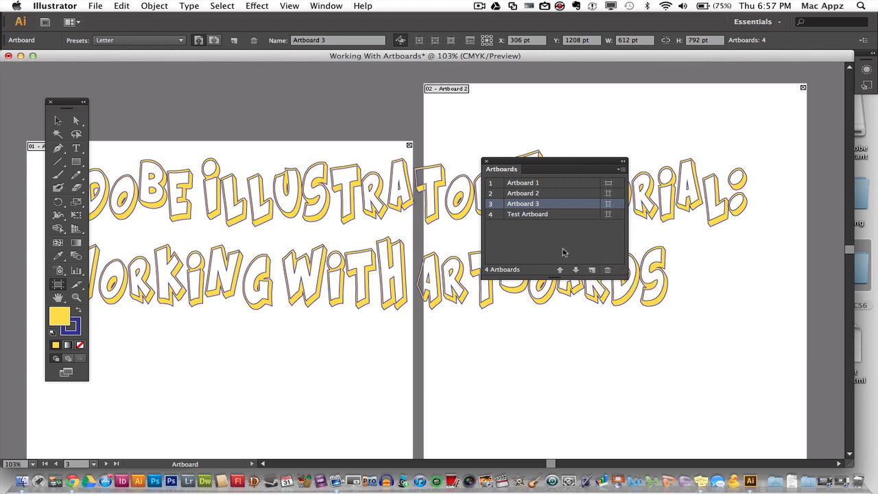
pyautogui.scroll(-1, 453, 288)
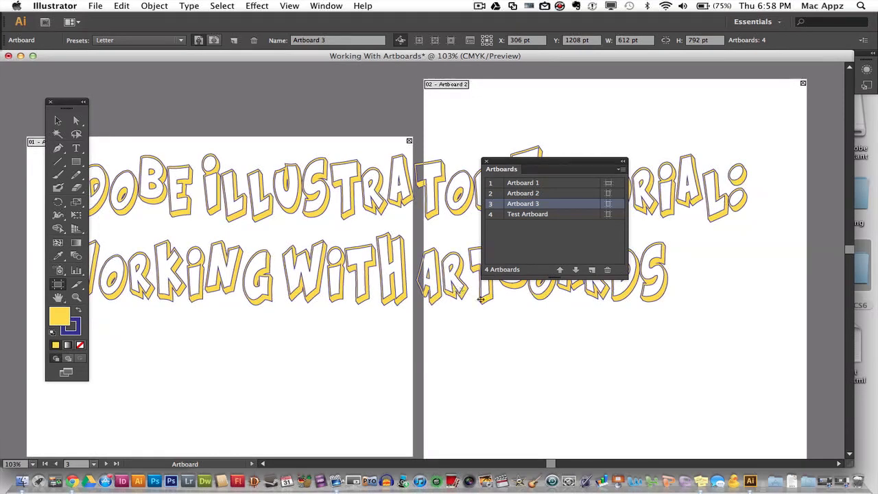
# - Drag the Artboards panel below the title so its lettering is fully visible
pyautogui.moveTo(564, 161); pyautogui.dragTo(557, 328)
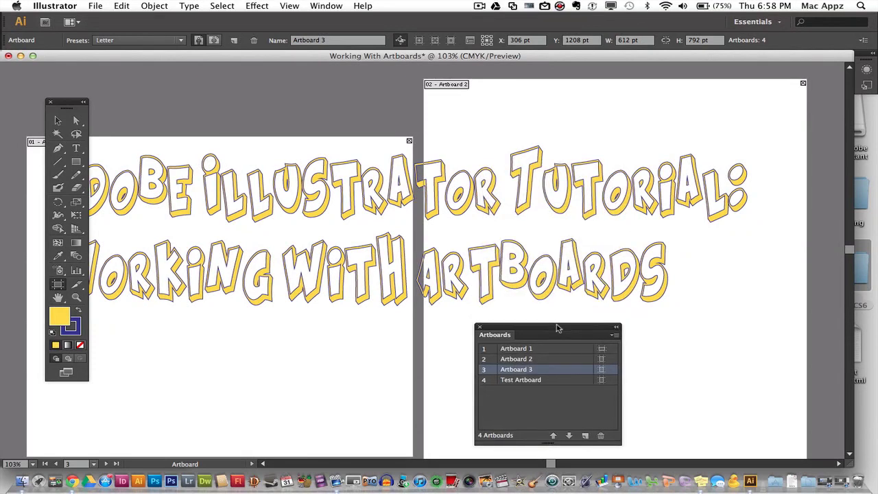